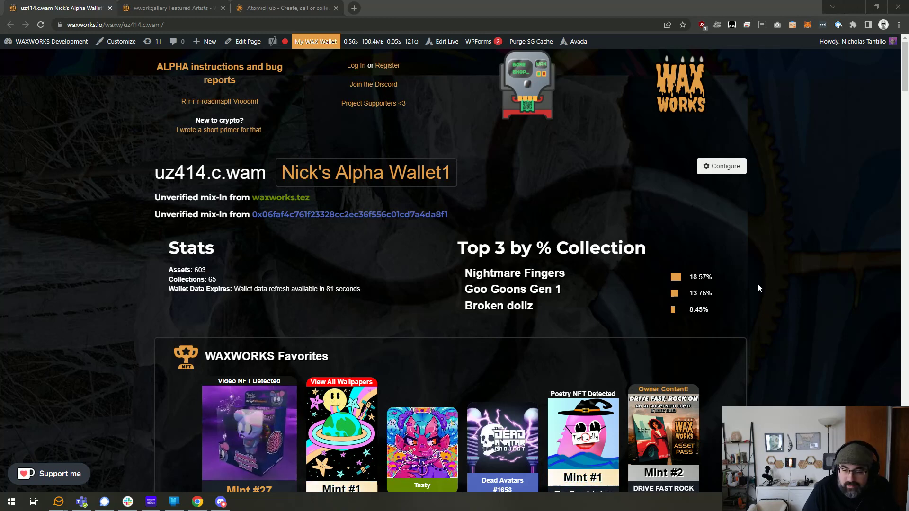
scroll(752, 279, down, 2)
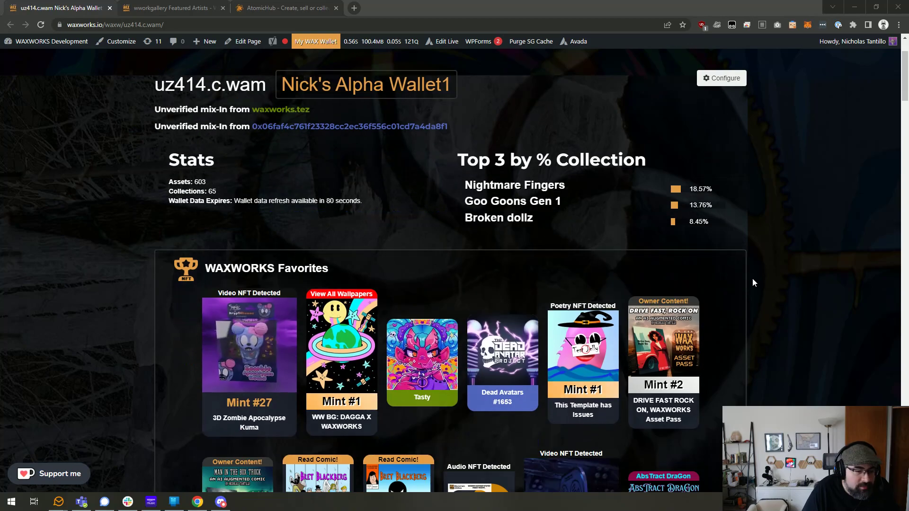
scroll(752, 279, down, 3)
scroll(647, 229, down, 3)
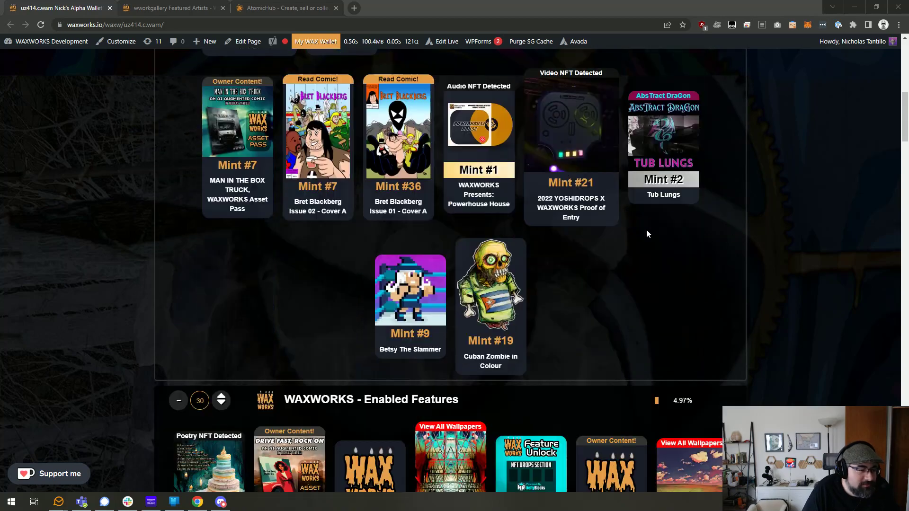
scroll(639, 206, down, 3)
scroll(820, 203, up, 3)
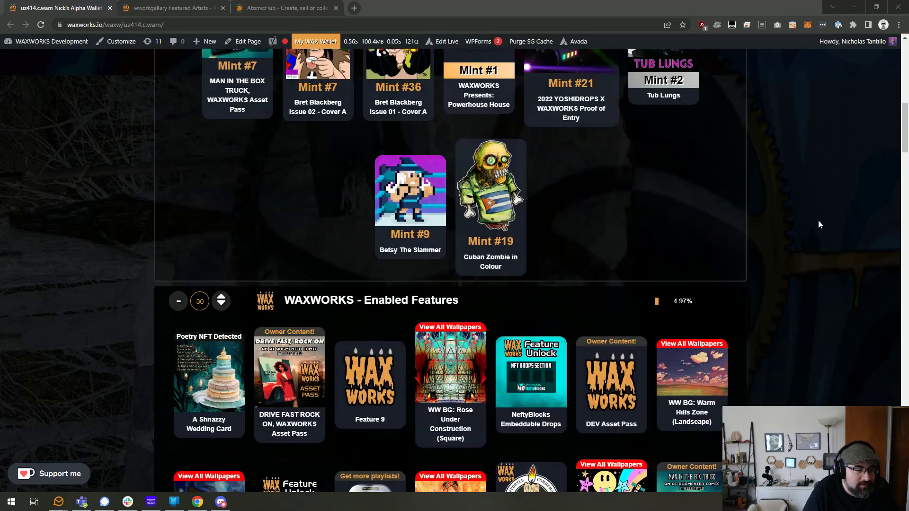
scroll(817, 224, up, 5)
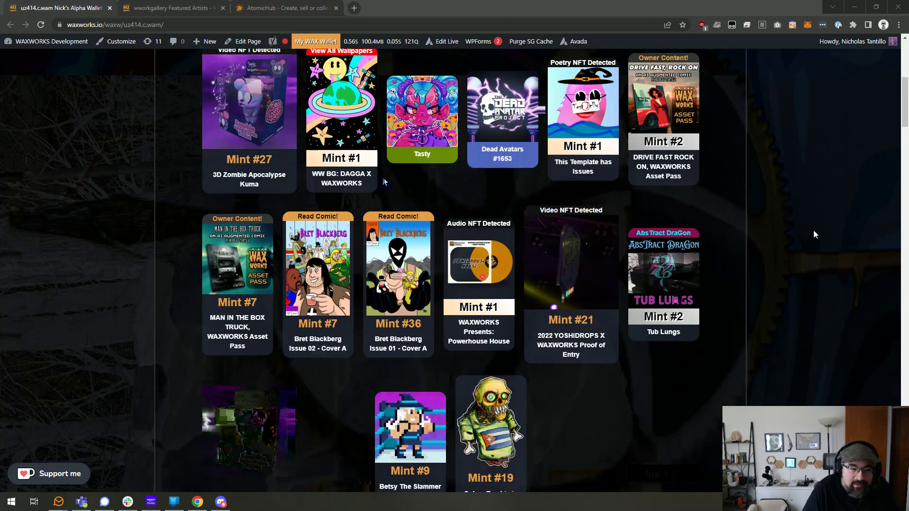
scroll(813, 230, up, 5)
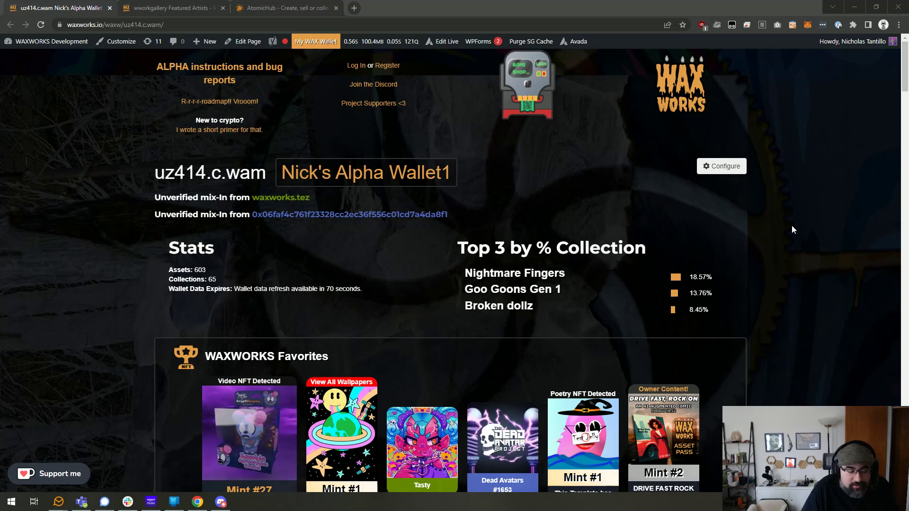
scroll(792, 226, down, 5)
scroll(795, 221, down, 5)
scroll(795, 221, down, 3)
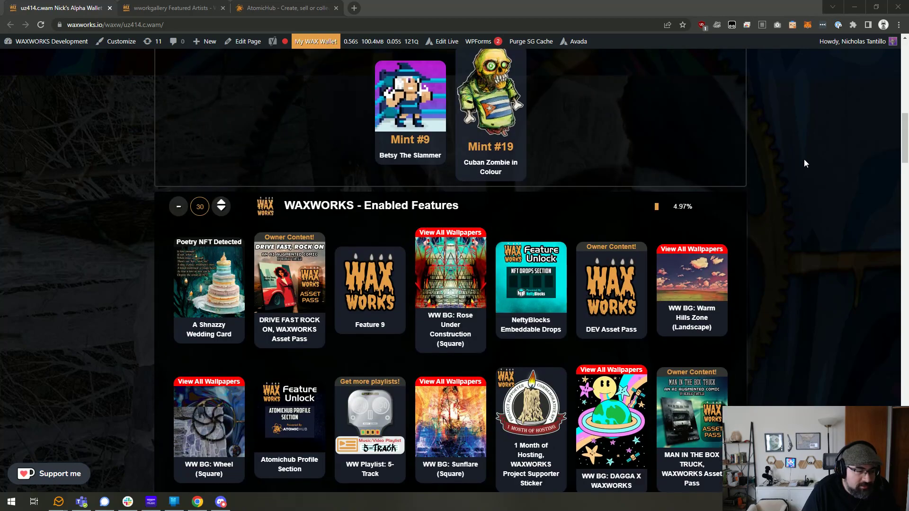
scroll(295, 419, down, 1)
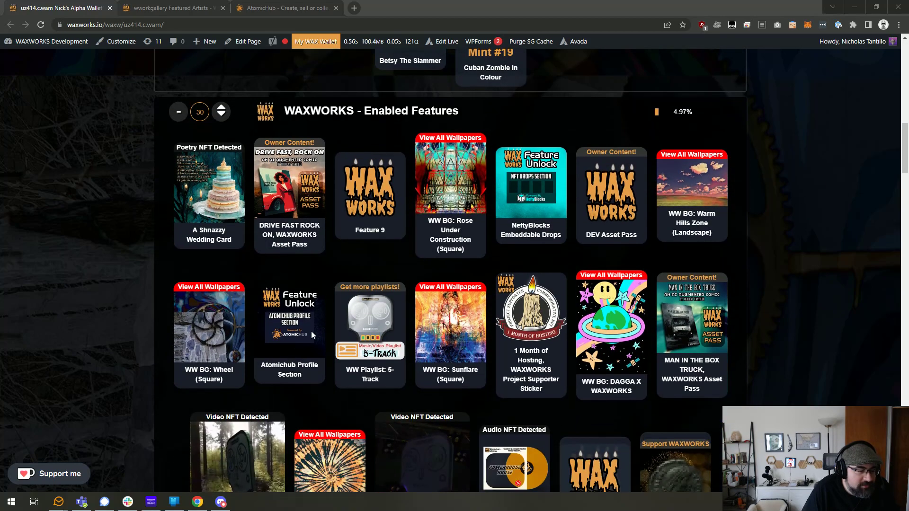
Favorite the Atomichub Profile Section NFT from its details view, then close the details.
click(294, 318)
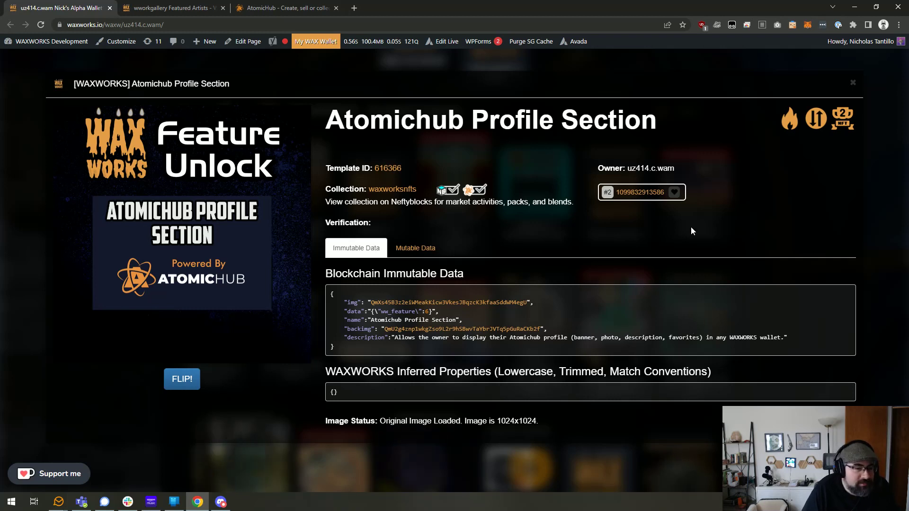
click(675, 193)
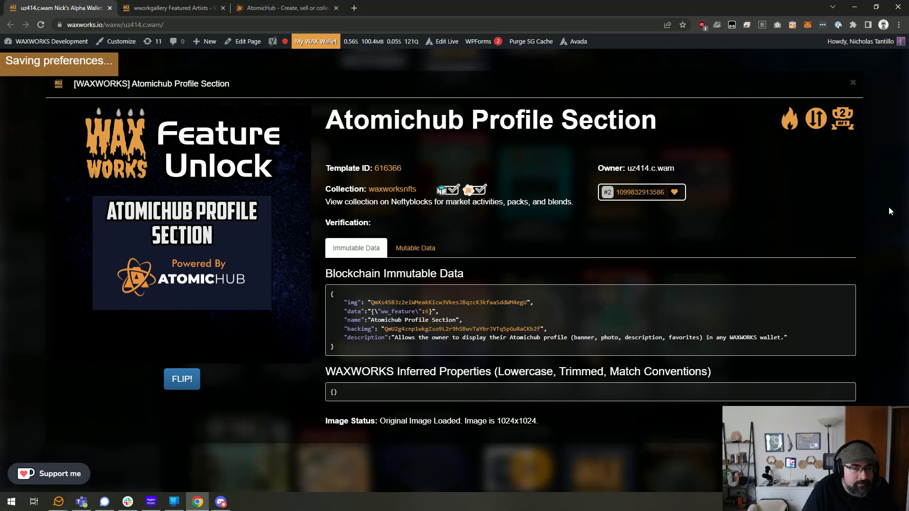
click(888, 207)
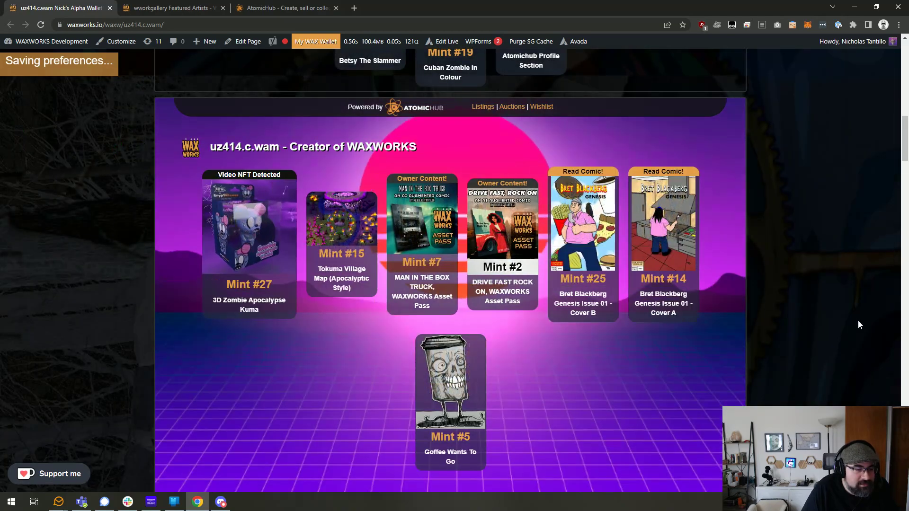
scroll(769, 164, up, 4)
scroll(760, 257, up, 5)
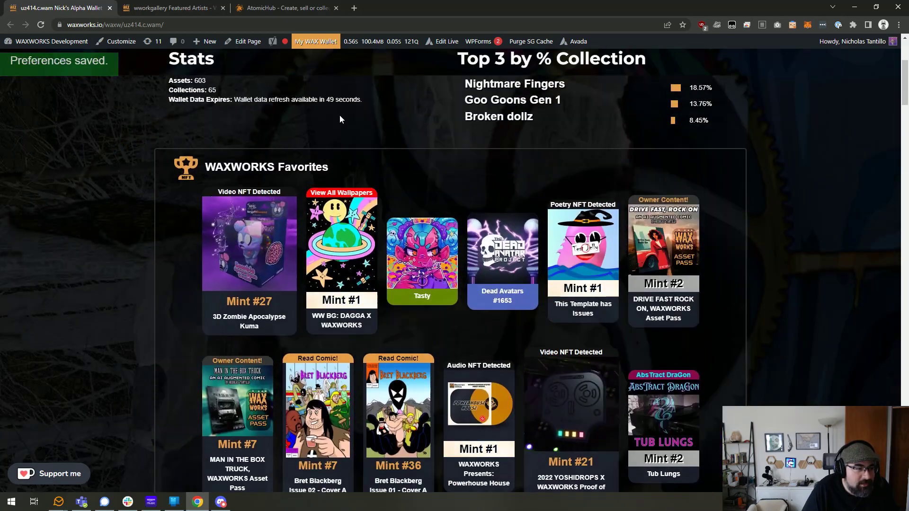
scroll(497, 240, down, 8)
scroll(468, 220, down, 1)
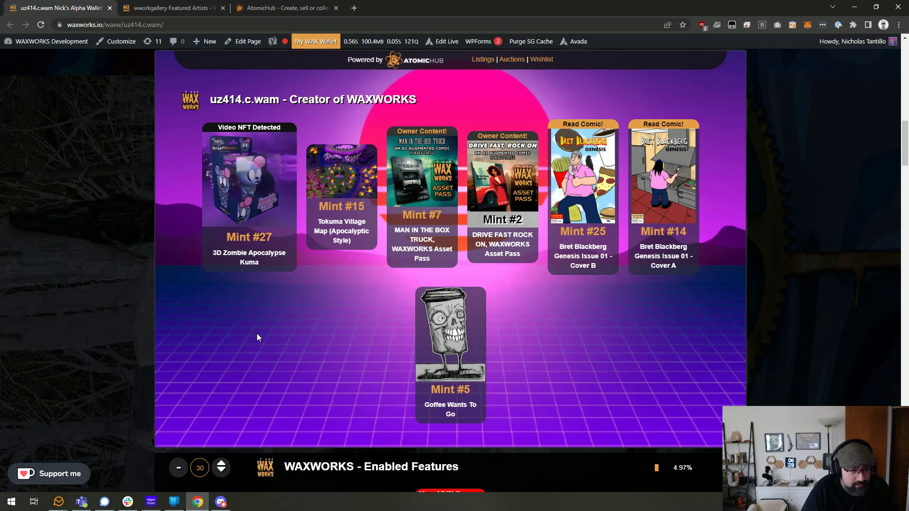
Switch to the AtomicHub profile settings tab.
click(284, 8)
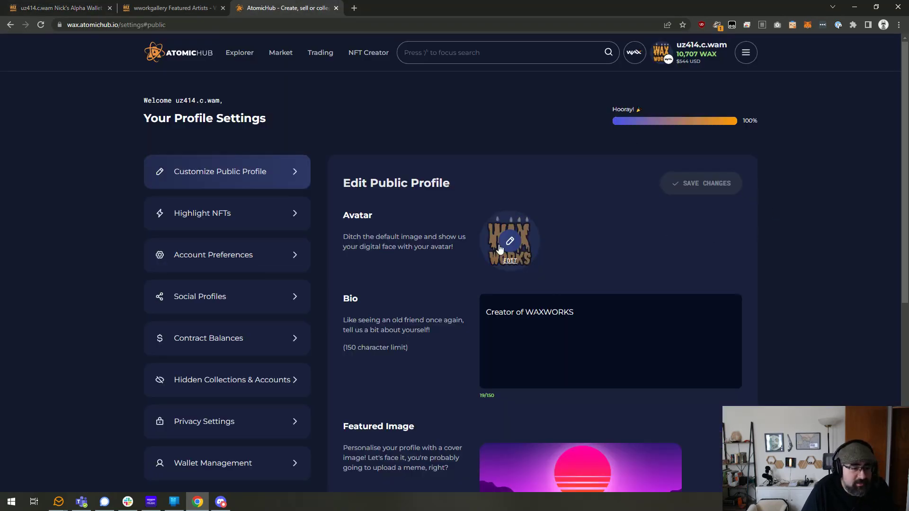
scroll(801, 320, down, 1)
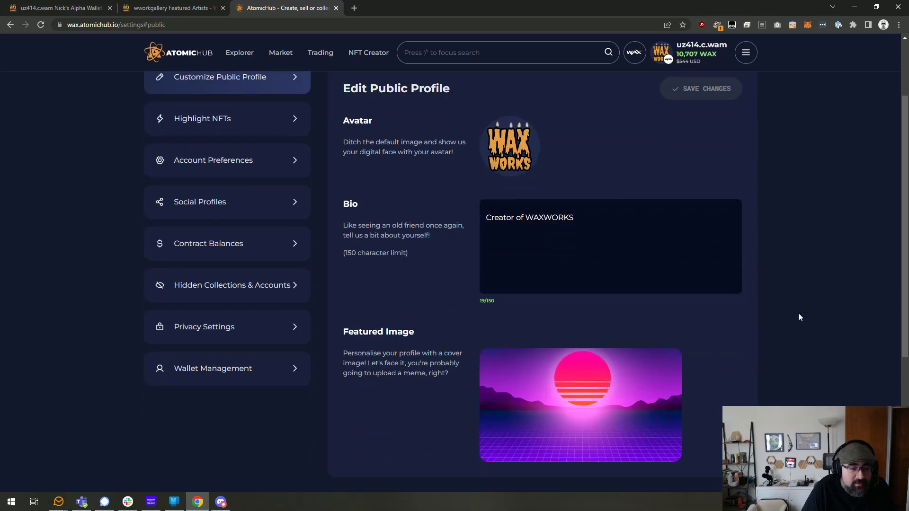
scroll(788, 335, down, 1)
scroll(787, 339, up, 1)
Preview the profile's highlighted NFTs and compare them against the WAXWORKS wallet page.
click(213, 166)
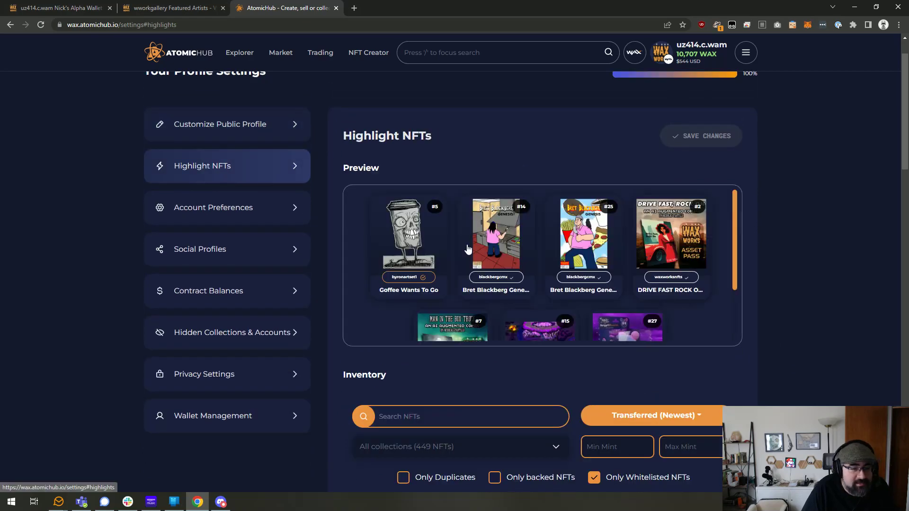
scroll(568, 355, down, 2)
scroll(506, 380, up, 4)
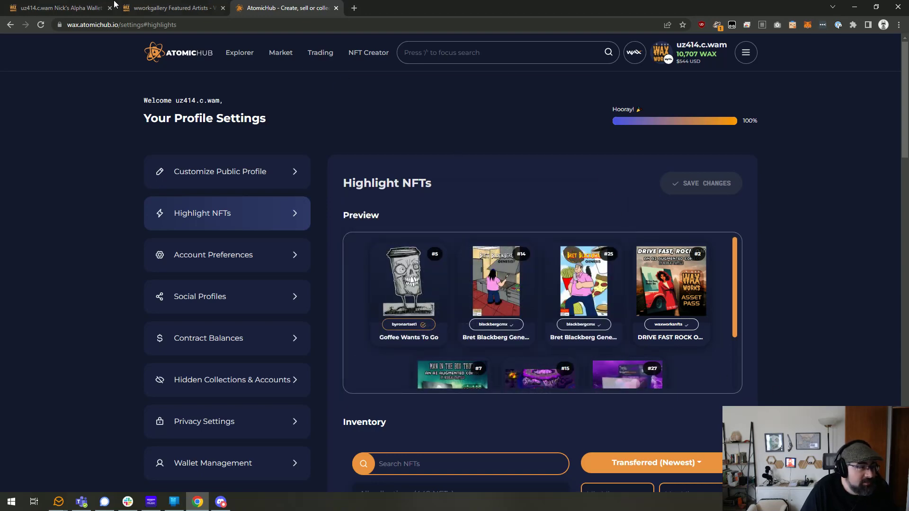
click(60, 8)
scroll(303, 287, up, 1)
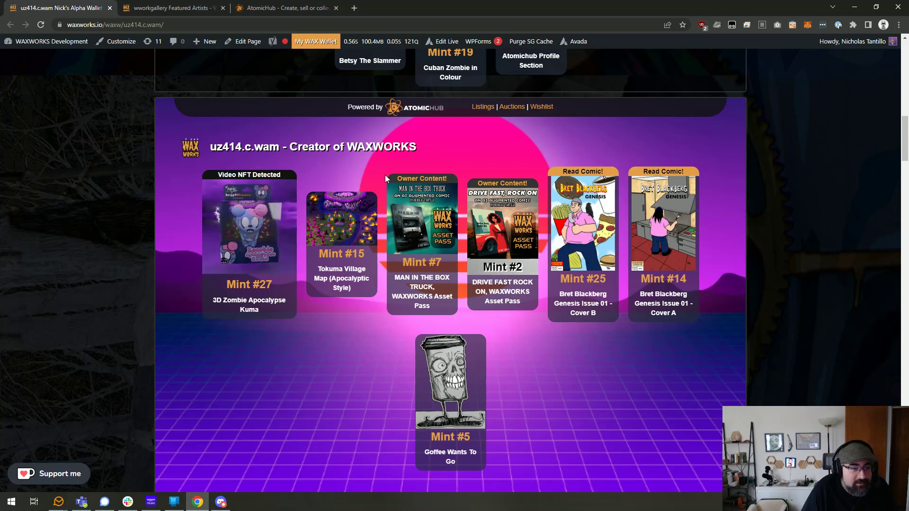
click(170, 8)
scroll(784, 253, down, 5)
scroll(790, 242, down, 5)
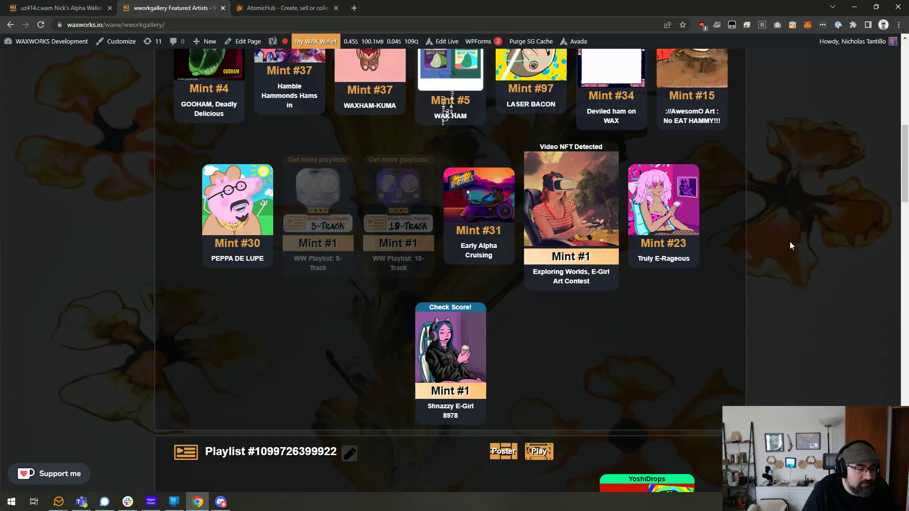
scroll(791, 230, down, 4)
scroll(795, 213, down, 3)
scroll(796, 212, down, 5)
scroll(797, 212, down, 5)
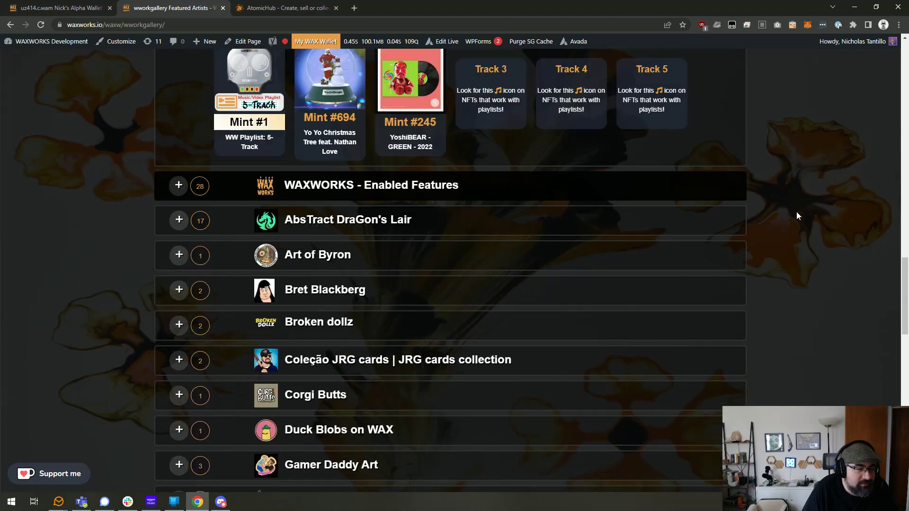
scroll(797, 211, down, 2)
click(179, 141)
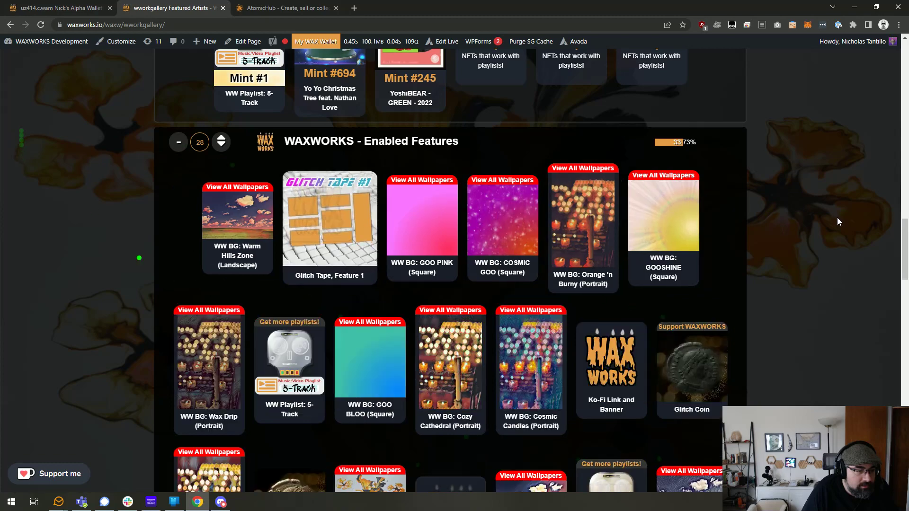
scroll(838, 218, down, 3)
scroll(840, 217, down, 2)
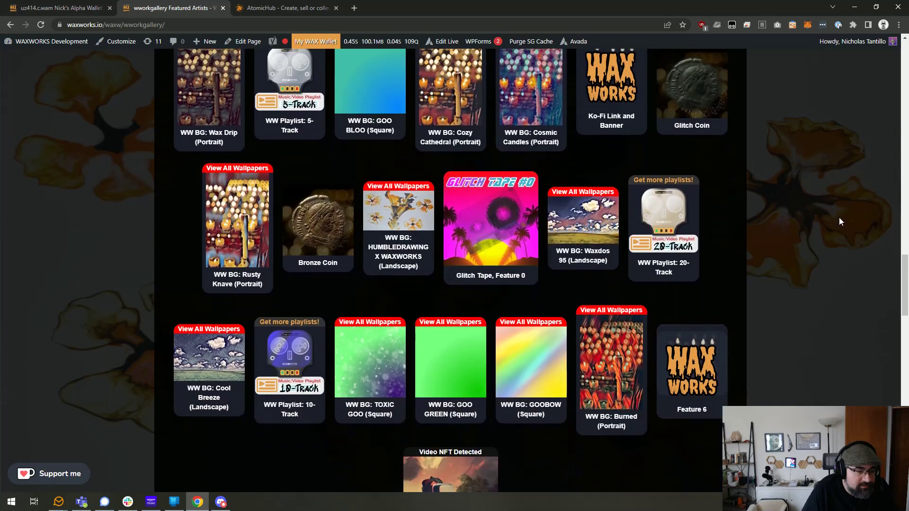
scroll(838, 217, down, 1)
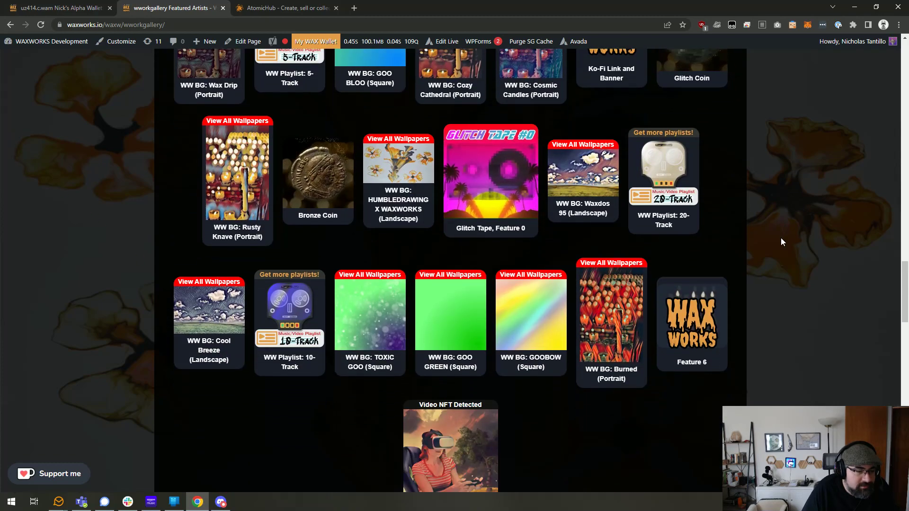
click(694, 316)
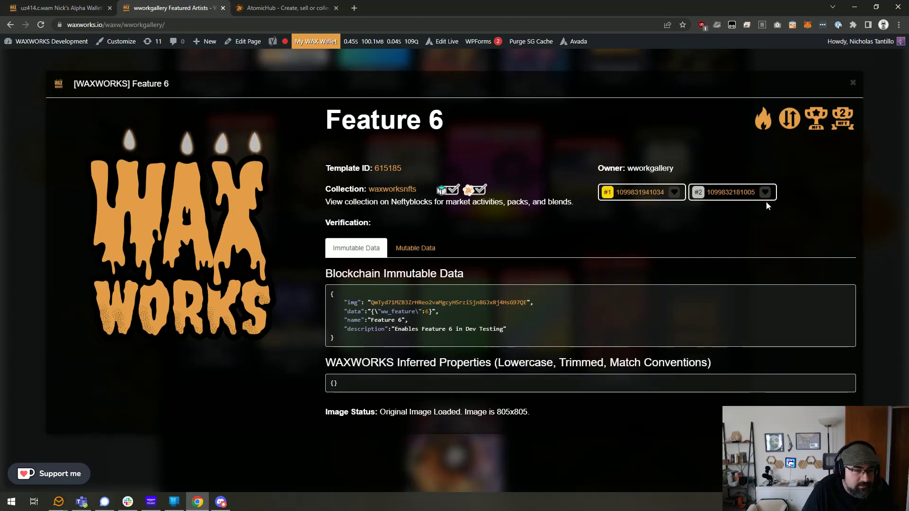
click(679, 189)
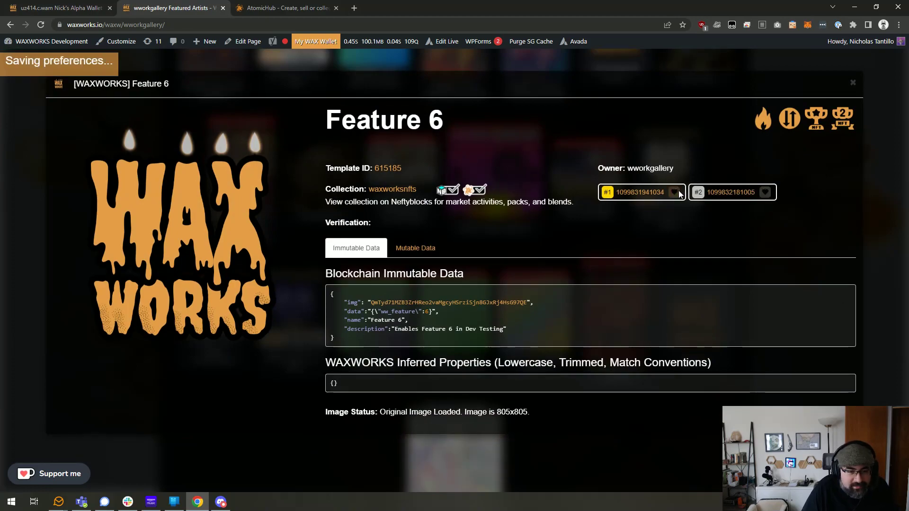
click(896, 208)
scroll(872, 213, up, 3)
scroll(741, 331, up, 4)
scroll(742, 331, up, 4)
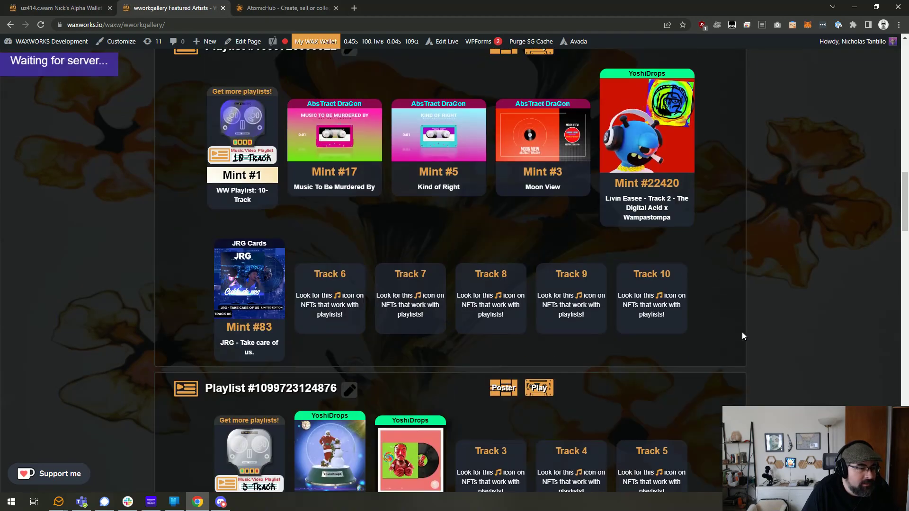
scroll(742, 331, up, 4)
scroll(741, 331, up, 3)
scroll(743, 332, down, 1)
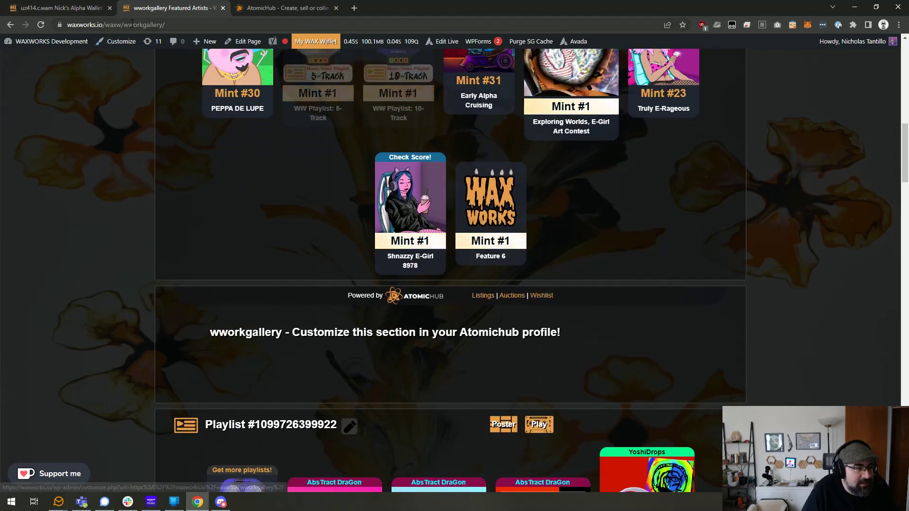
Open the gallery's AtomicHub profile through the 'Customize this section' link.
key(ctrl+l)
click(624, 384)
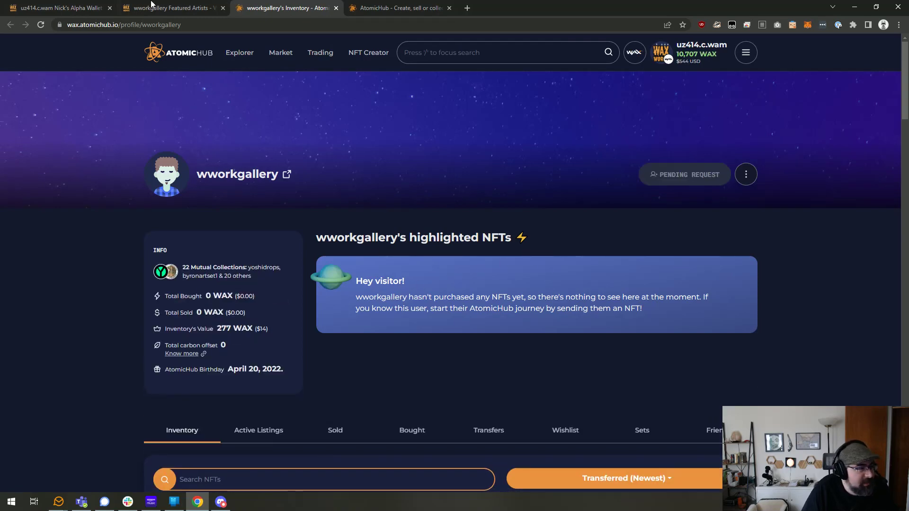
Return to the creator's wallet tab and open The Bone Shop drops page.
click(64, 8)
scroll(627, 388, down, 2)
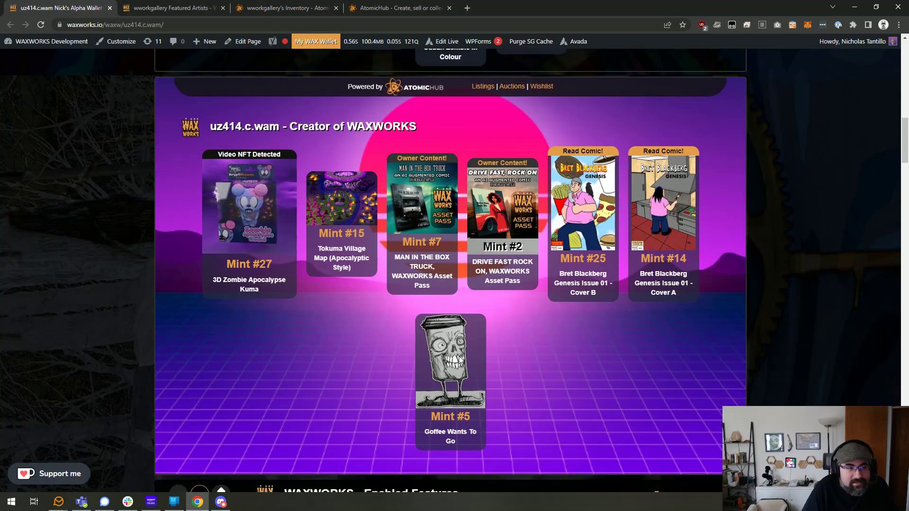
scroll(628, 387, up, 1)
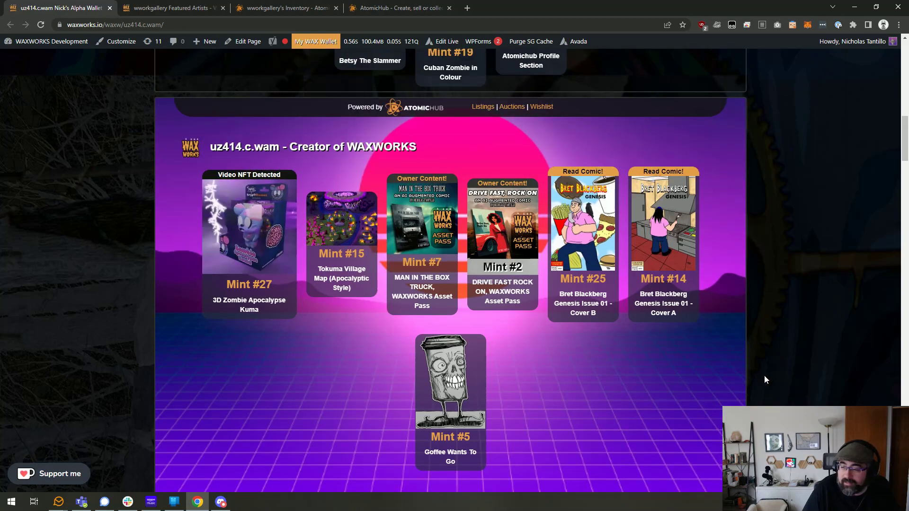
scroll(763, 375, up, 2)
scroll(760, 382, up, 3)
scroll(765, 388, up, 4)
scroll(763, 387, up, 4)
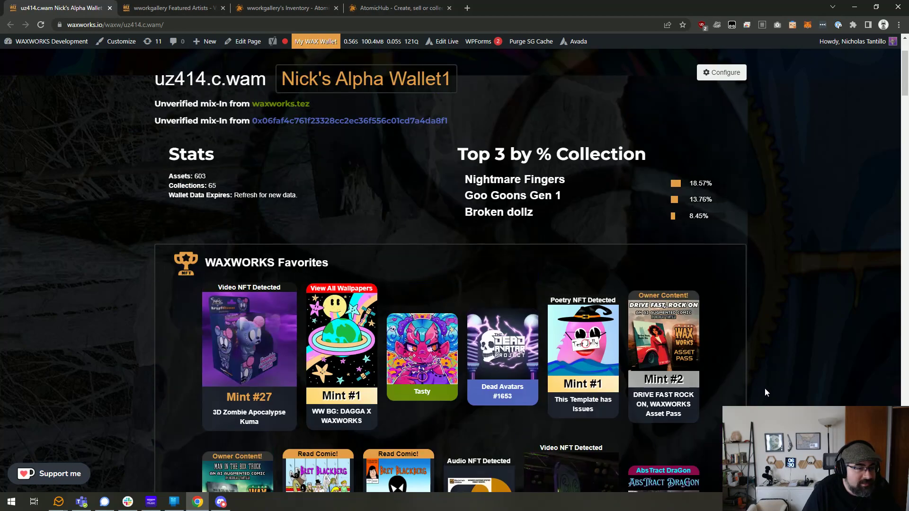
scroll(764, 387, up, 3)
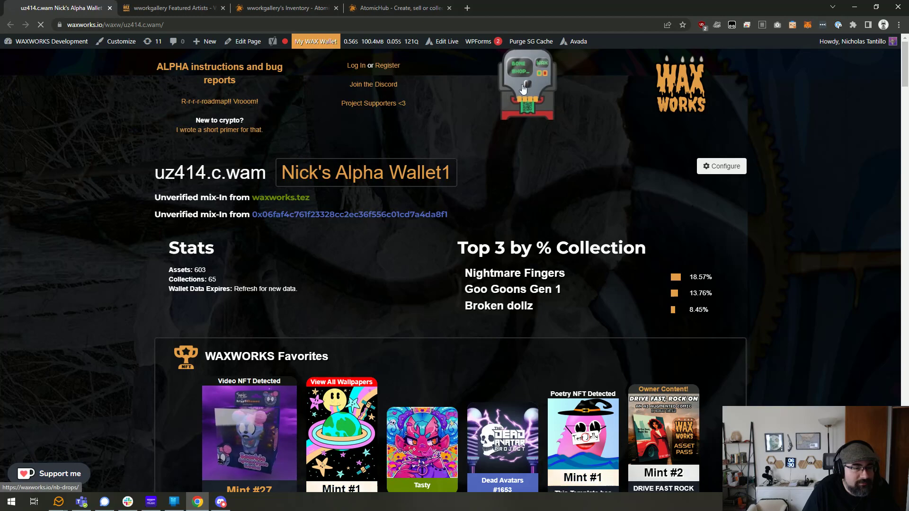
click(545, 97)
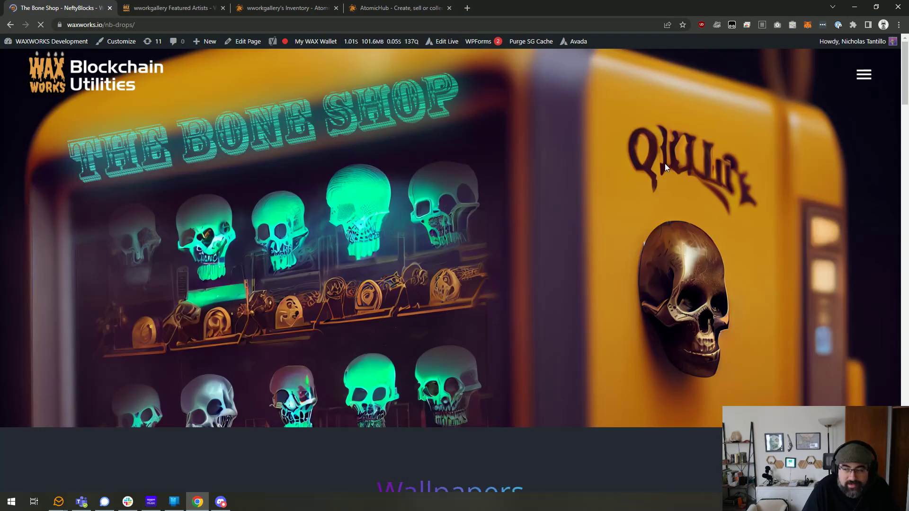
scroll(658, 169, down, 5)
scroll(659, 169, down, 6)
scroll(728, 164, down, 4)
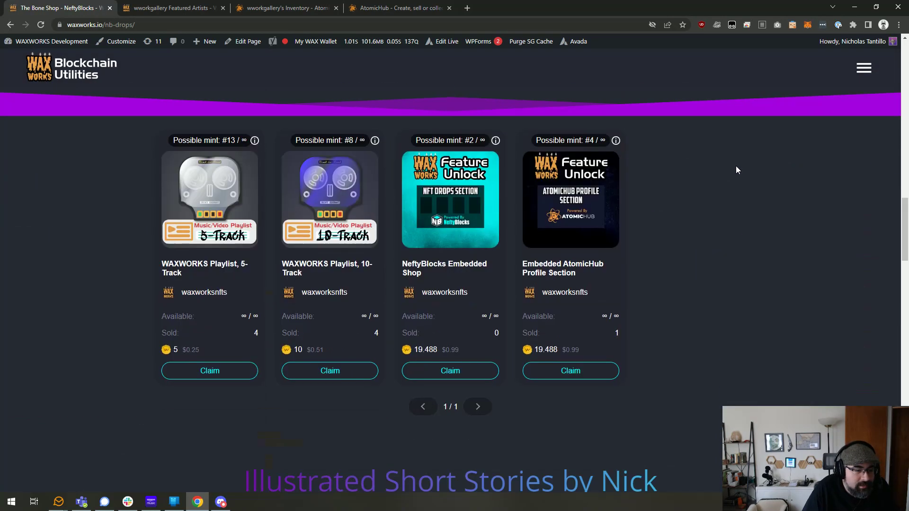